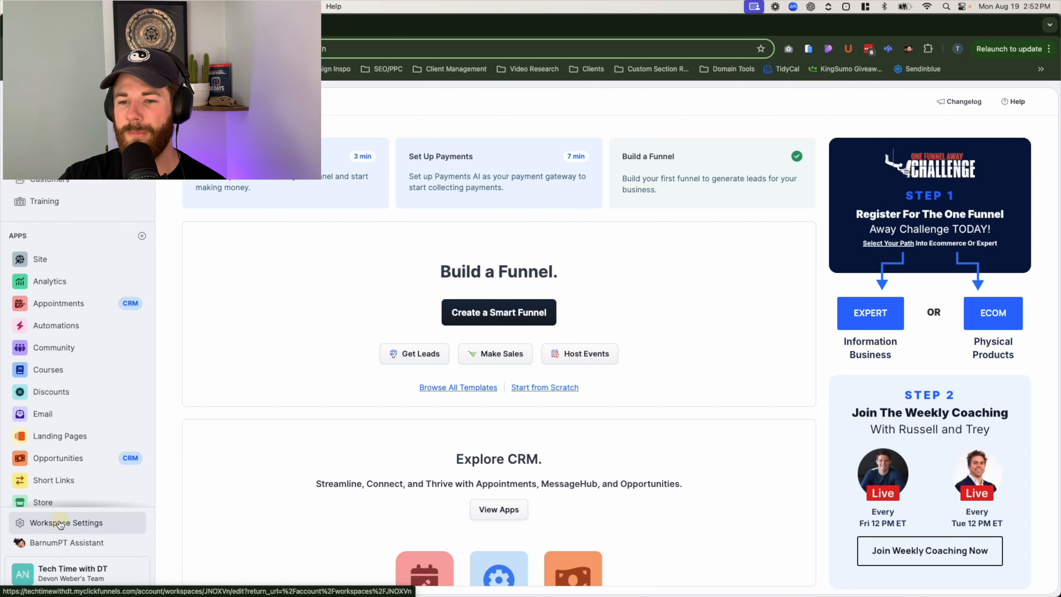
- Go to the workspace's Email Templates, check Recently used Emails, then return to My Templates
left_click(63, 526)
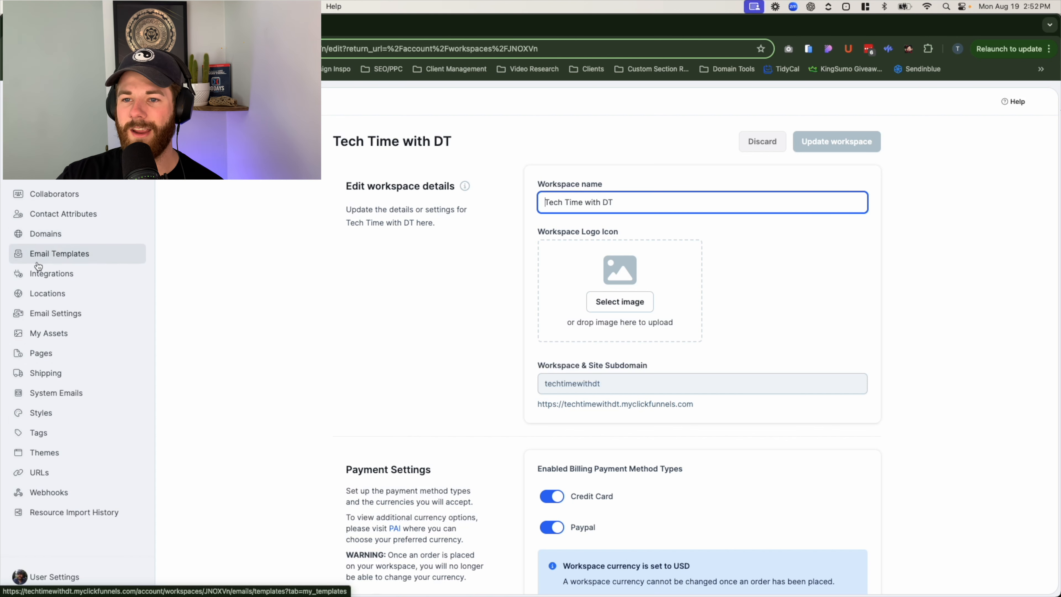
left_click(54, 257)
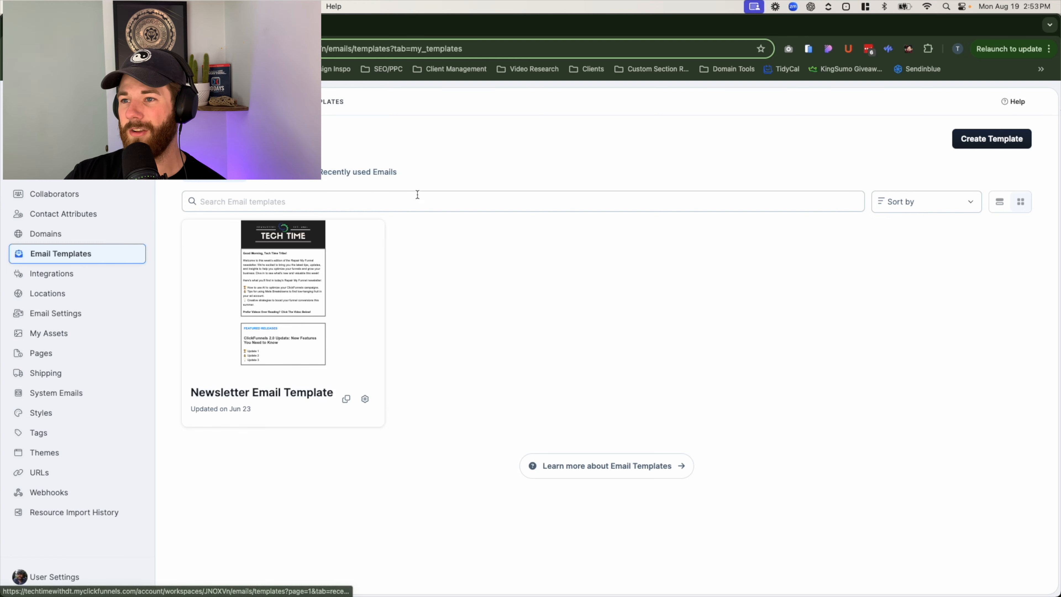
left_click(362, 174)
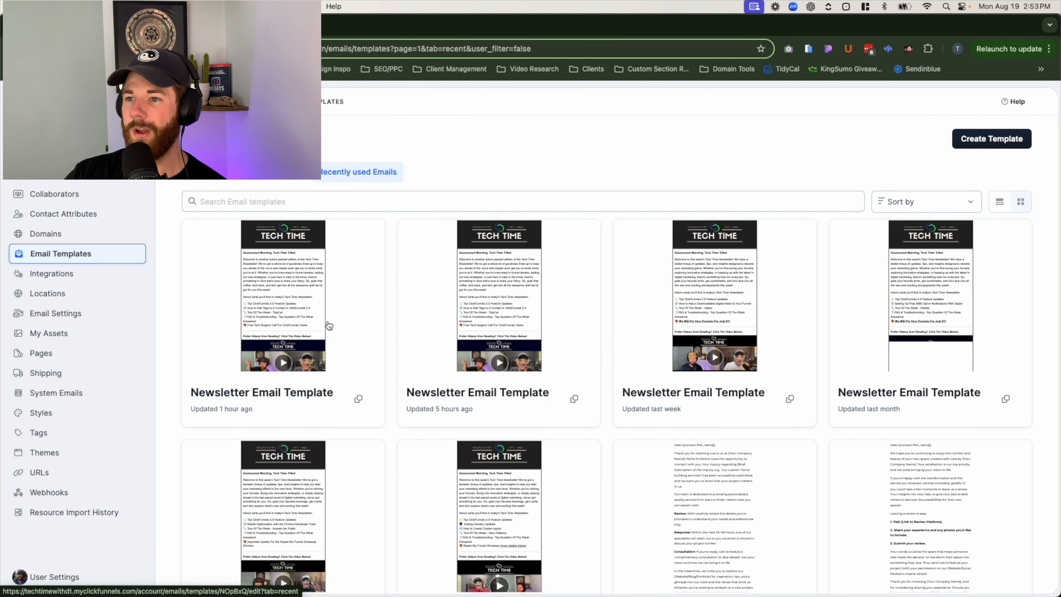
left_click(209, 179)
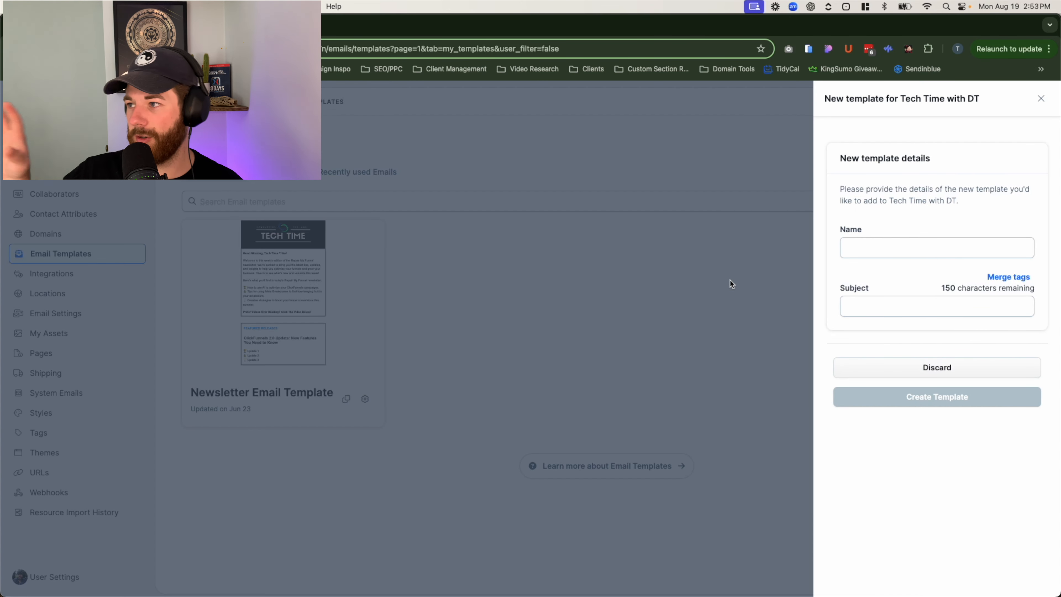
- Create the template 'brand new template example' with subject 'this is just a test', checking the merge tags
left_click(887, 252)
type("bra")
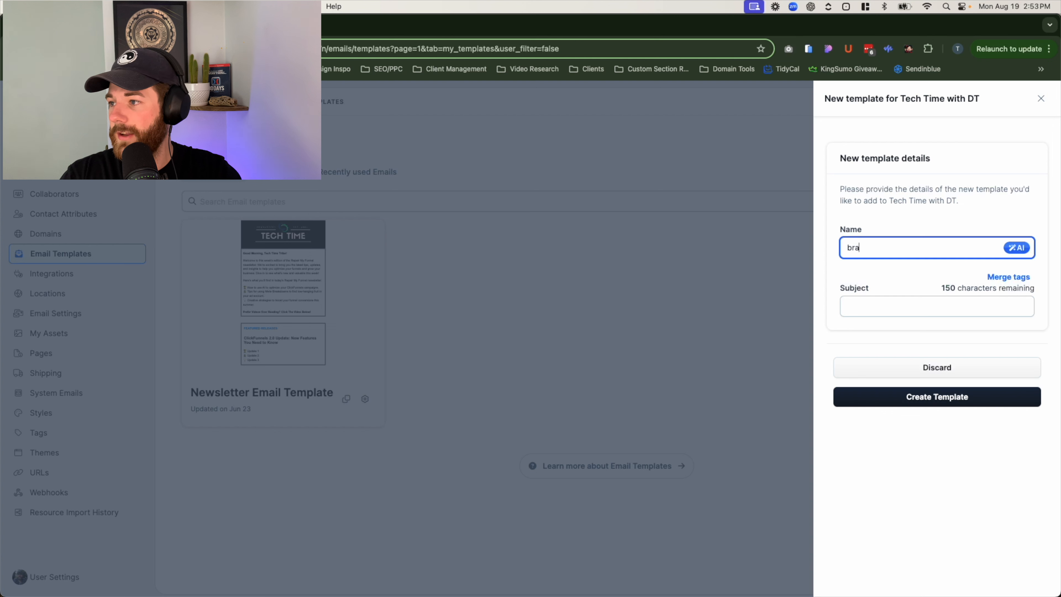
type("nd new template example")
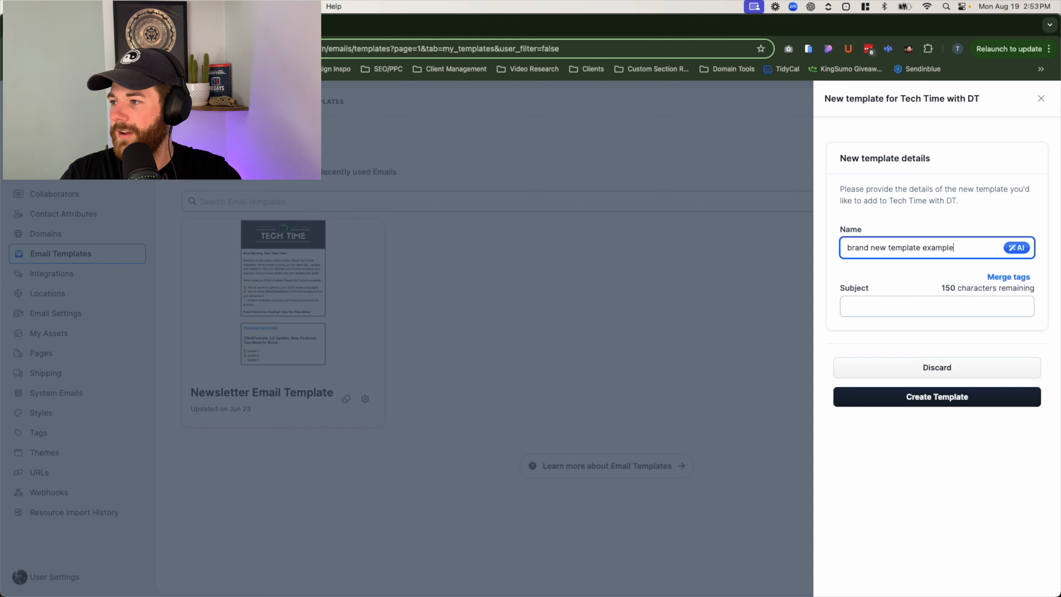
left_click(869, 311)
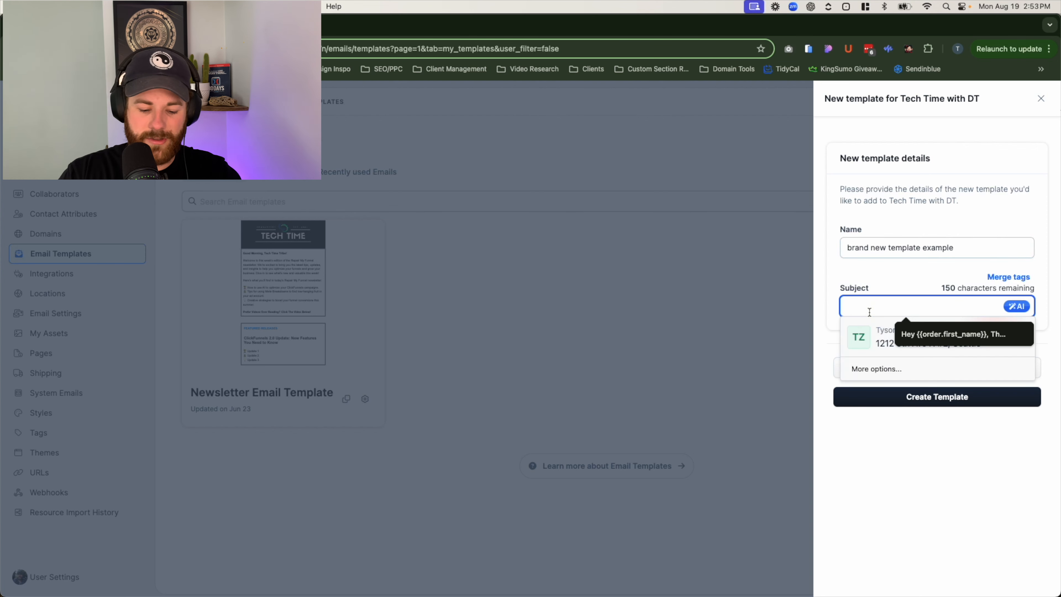
key("Escape")
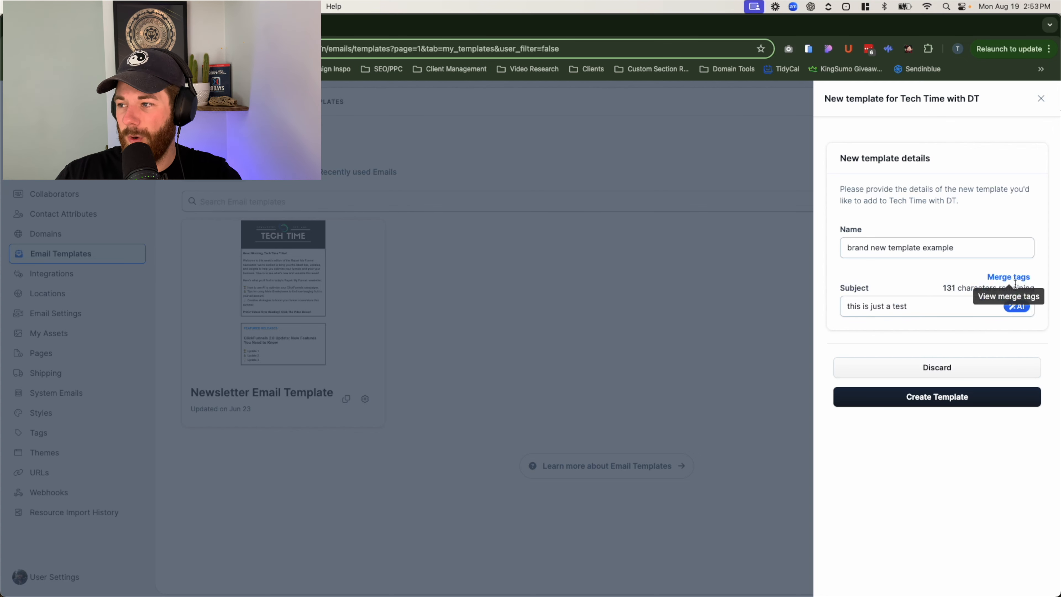
left_click(987, 279)
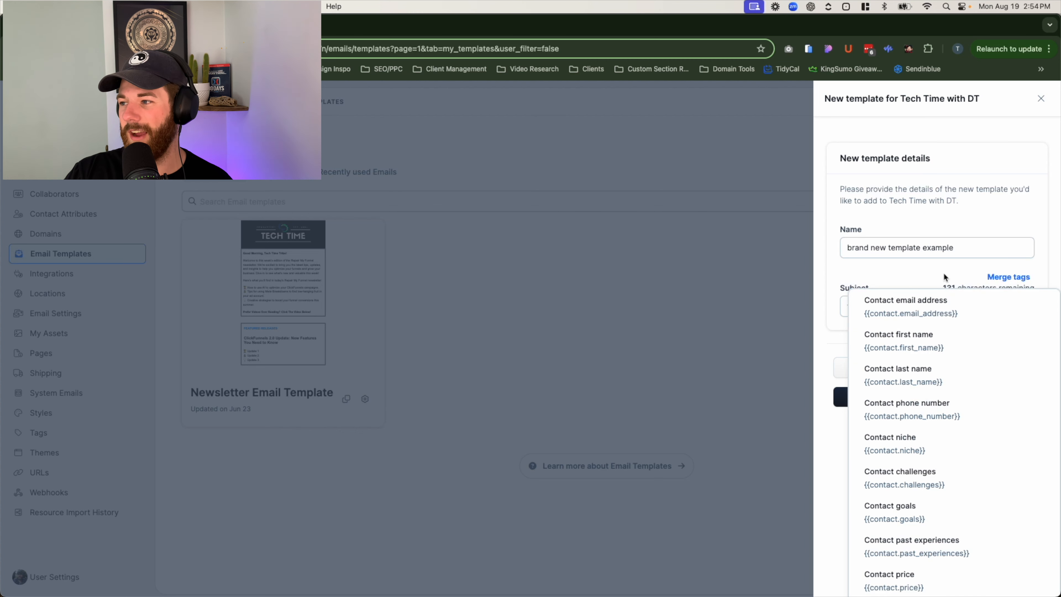
left_click(914, 271)
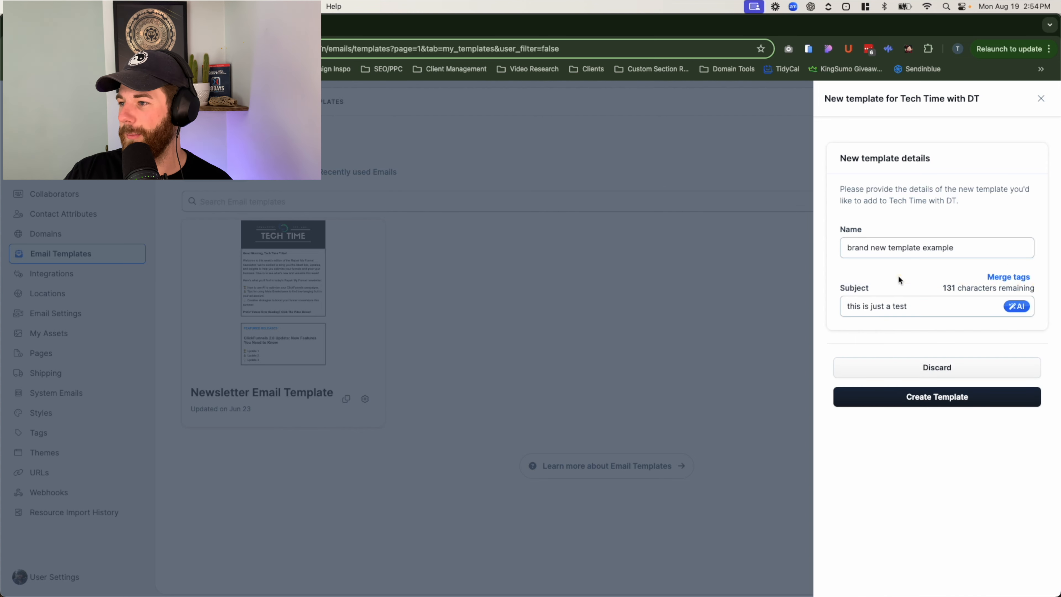
left_click(895, 403)
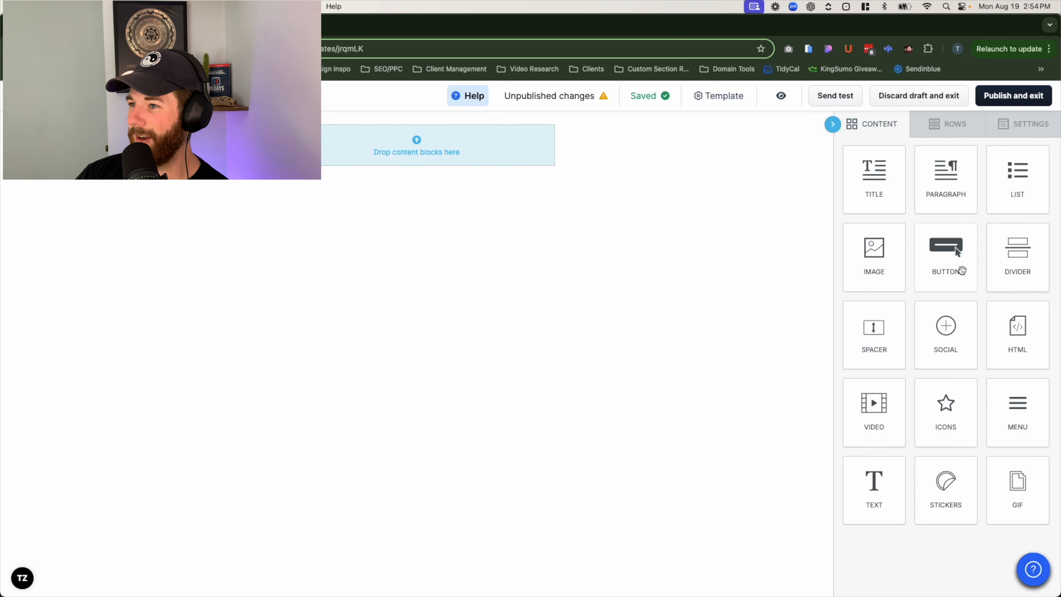
- Drop in a title block reading 'I'm a new title block', trying H2 before keeping it at H1
left_click_drag(874, 185, 474, 147)
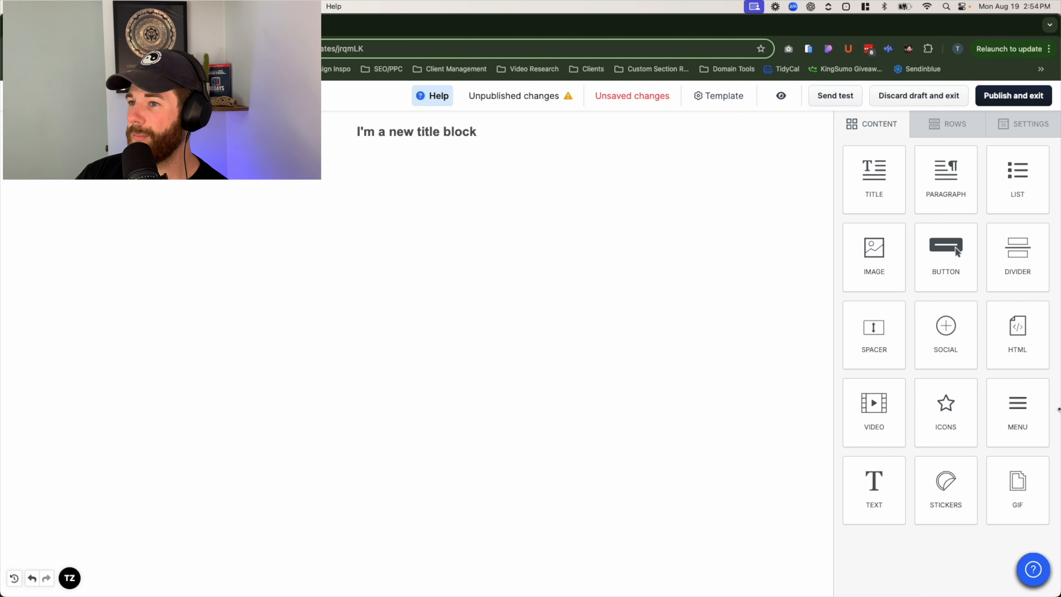
left_click(385, 131)
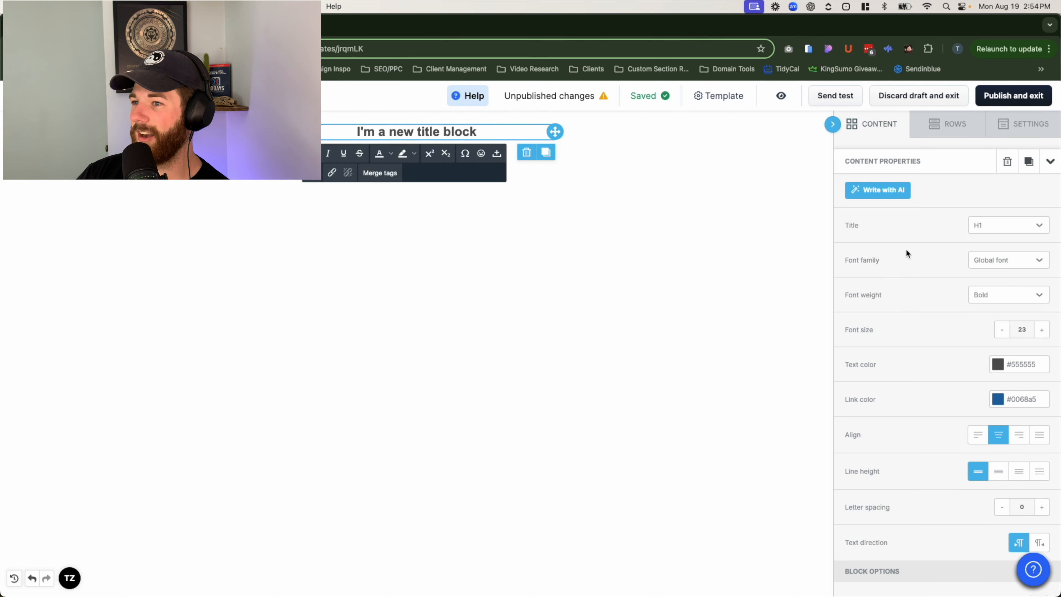
left_click(1005, 228)
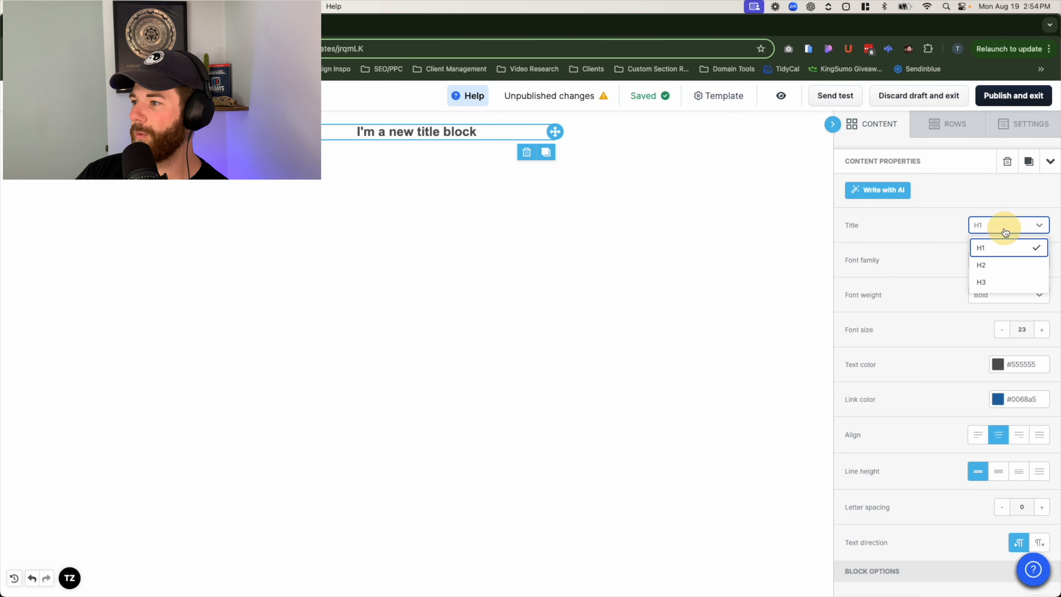
left_click(1000, 270)
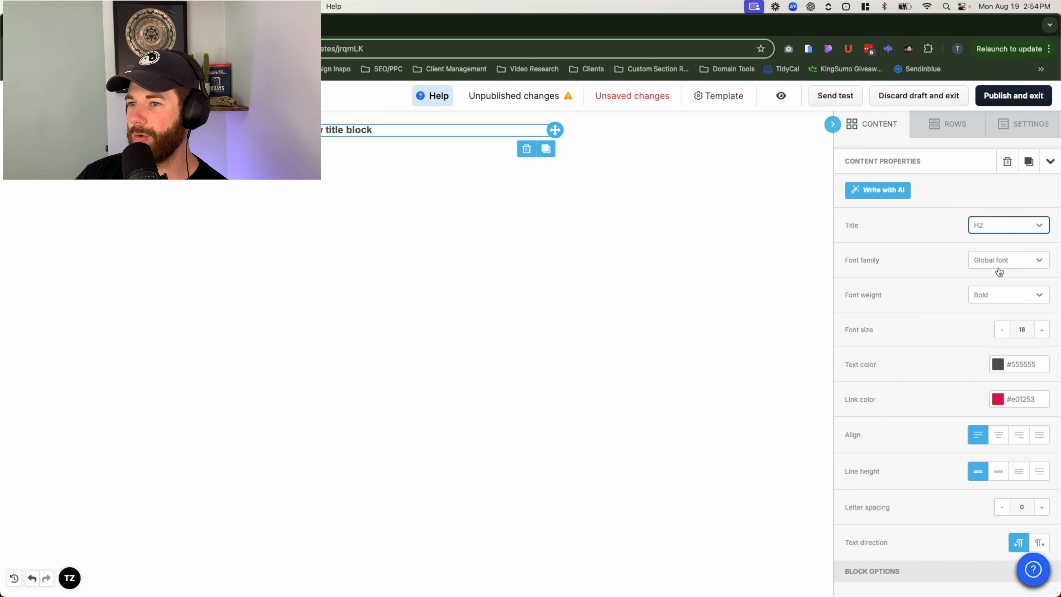
left_click(991, 228)
left_click(991, 251)
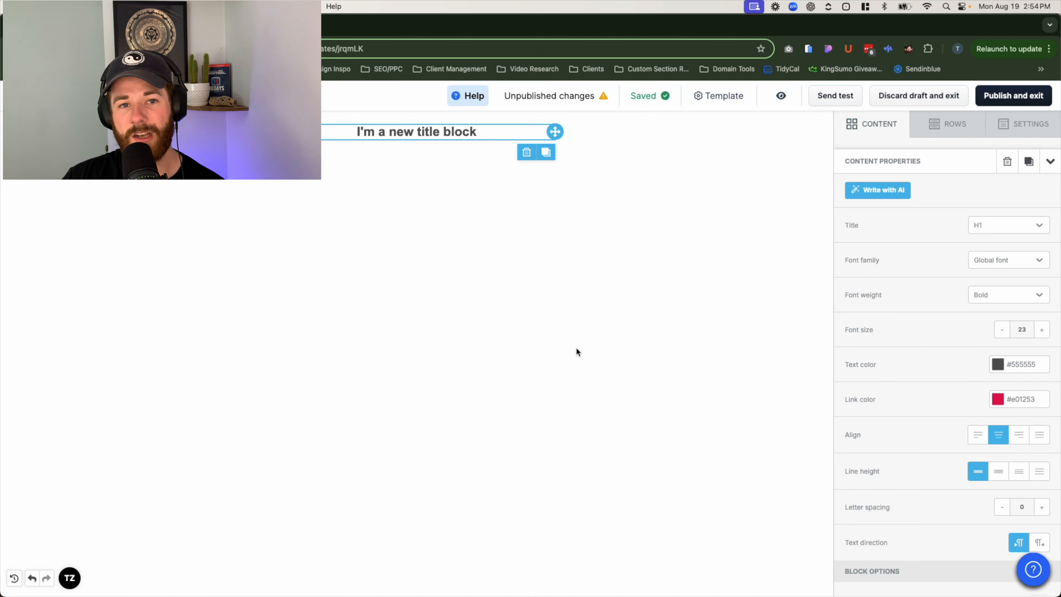
left_click(879, 128)
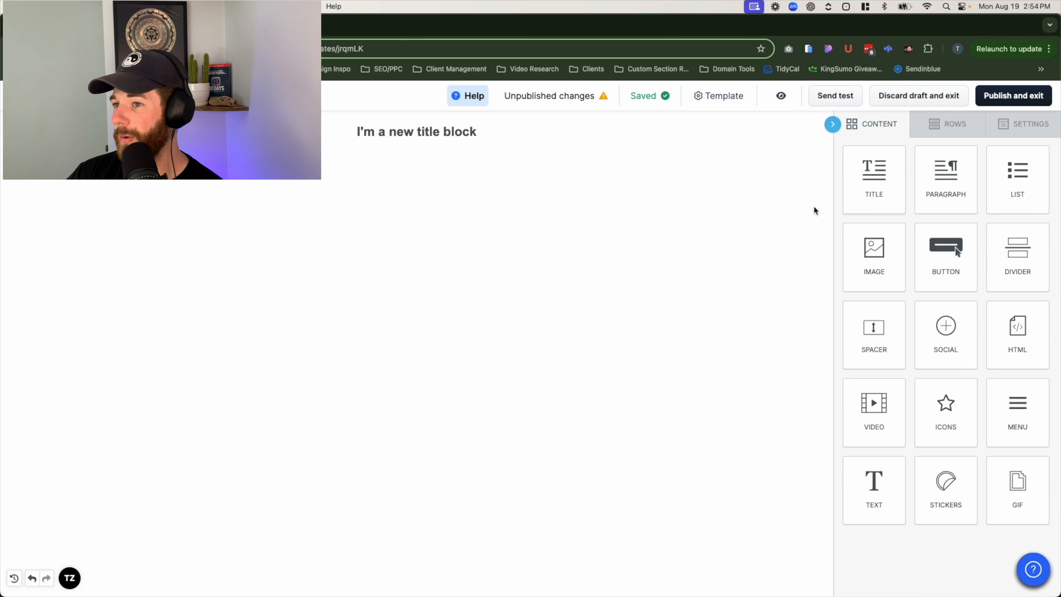
- Add a button below the title and an image placeholder, then move the image above the title
left_click_drag(955, 261, 417, 138)
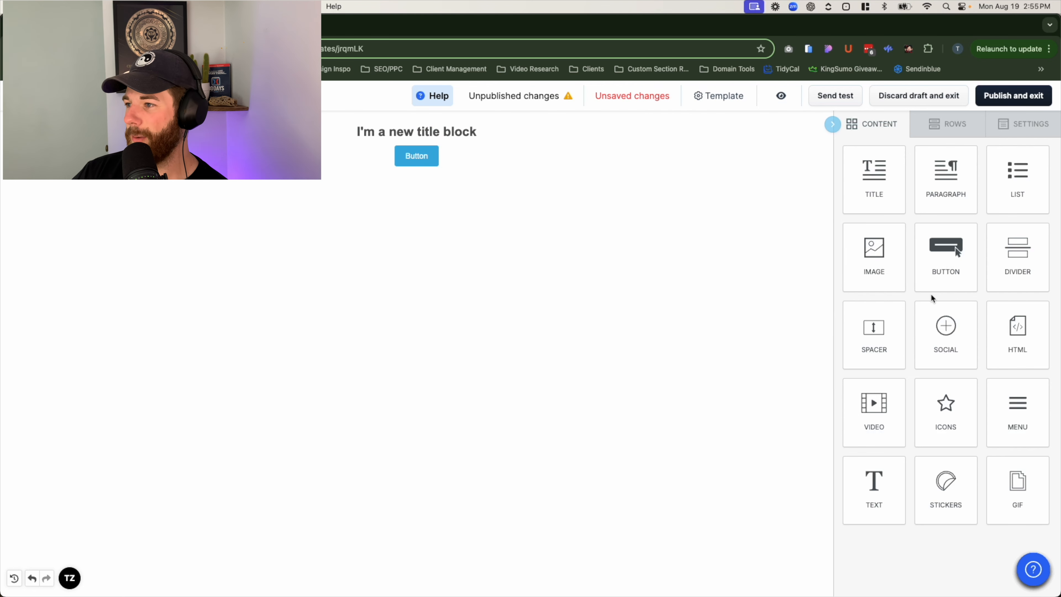
left_click(886, 269)
left_click_drag(886, 270, 468, 182)
left_click(883, 269)
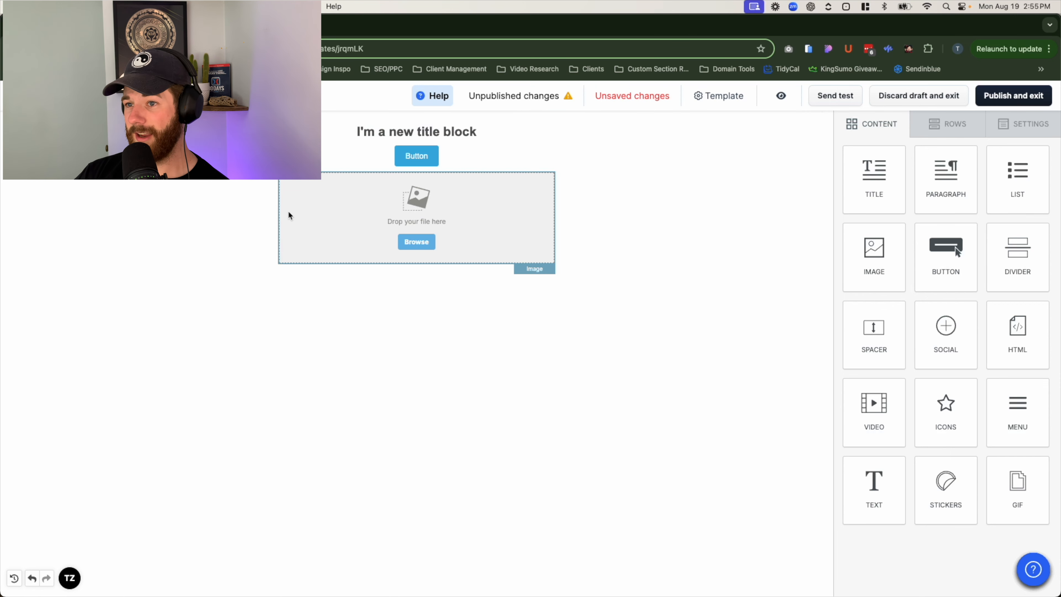
left_click(328, 214)
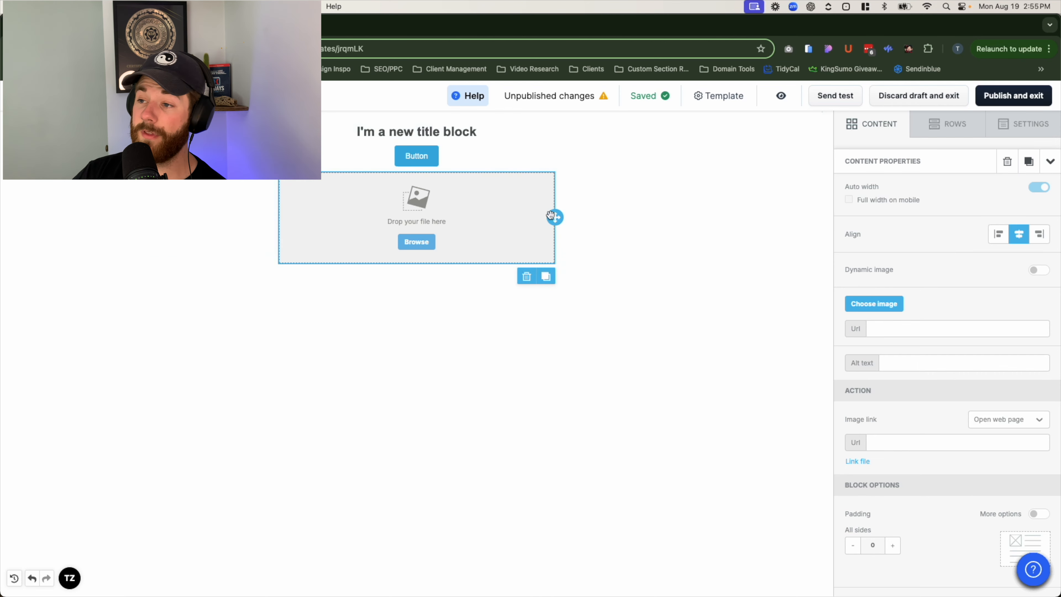
left_click_drag(554, 218, 441, 130)
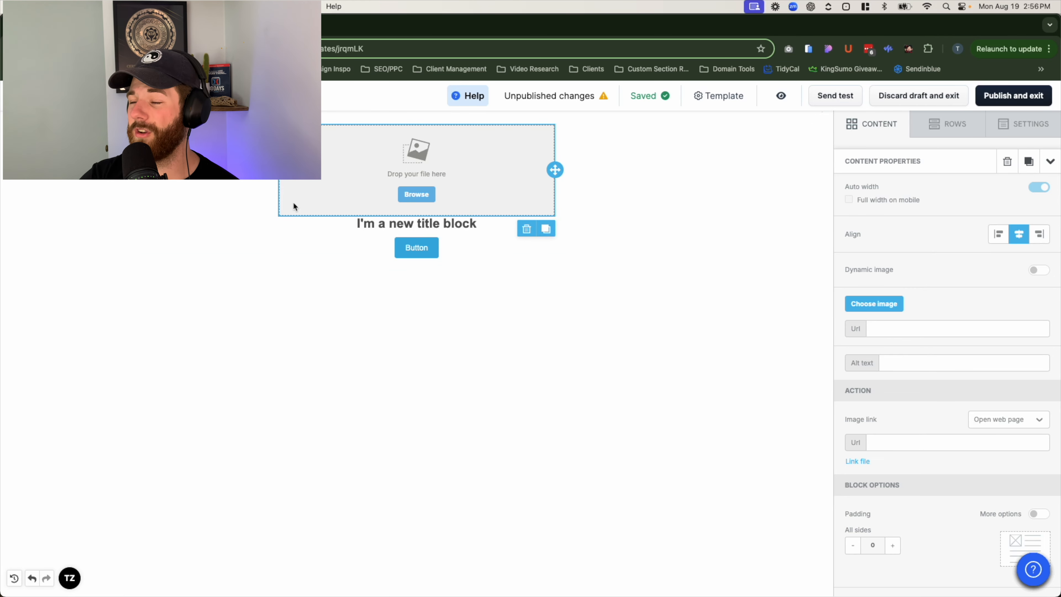
- Drag the six-column row layout under the button and drop an Icons block into column one
left_click(947, 132)
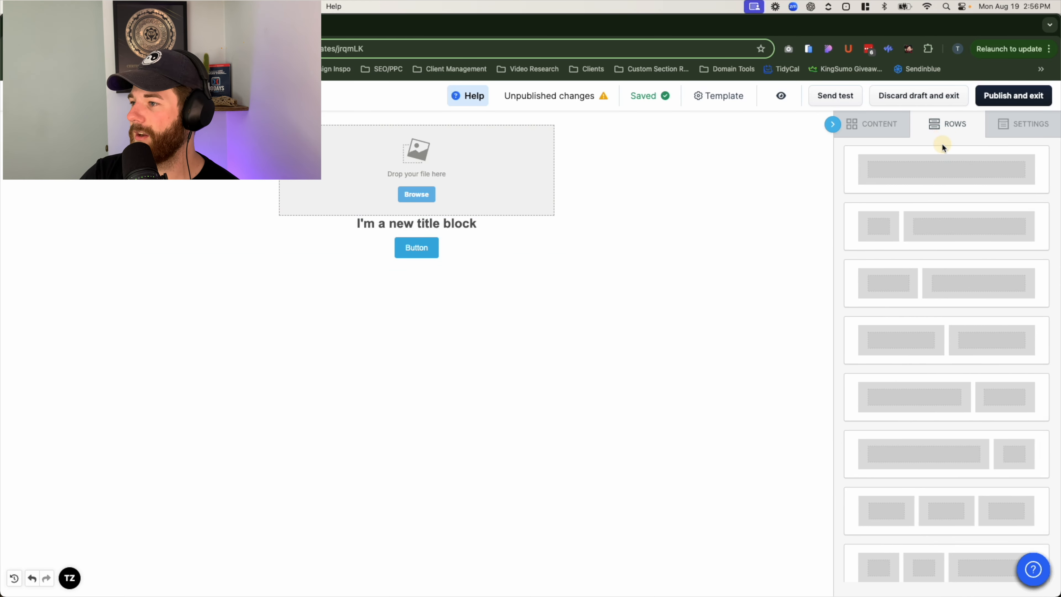
scroll(919, 418, "down", 1)
scroll(921, 453, "up", 3)
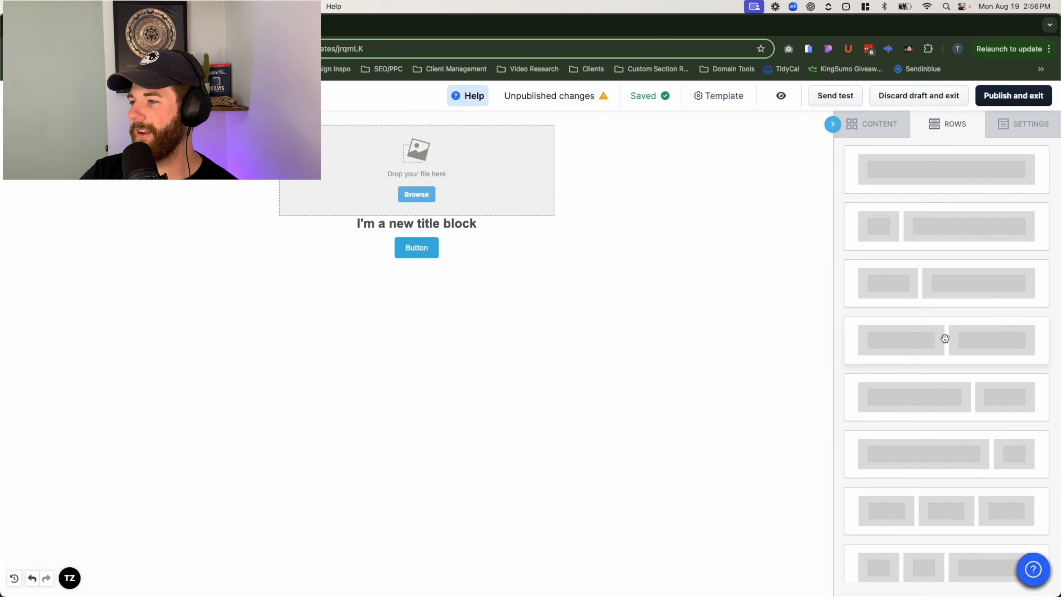
scroll(943, 339, "down", 5)
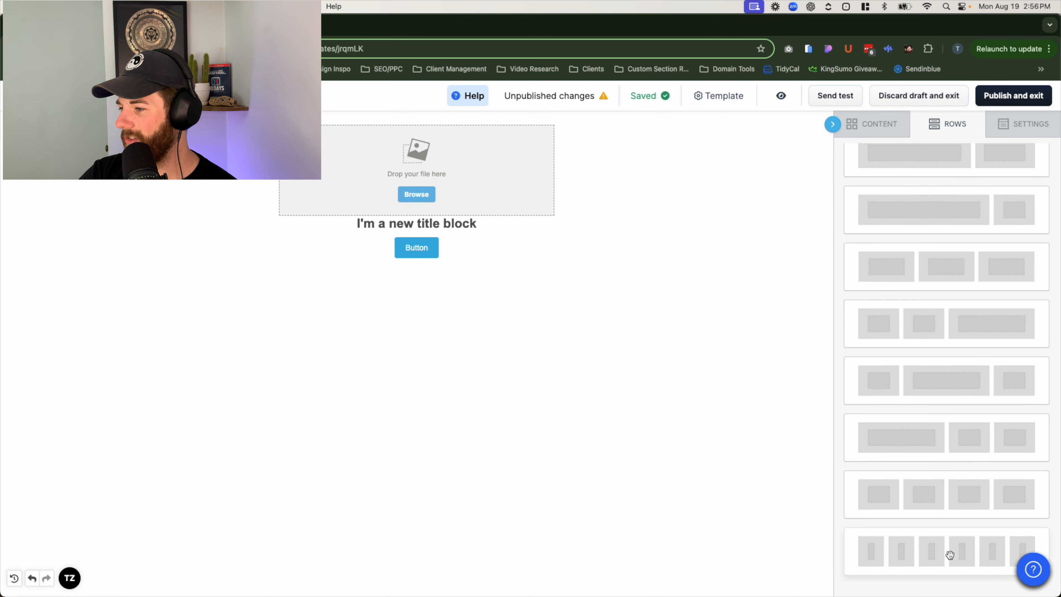
left_click_drag(950, 555, 515, 317)
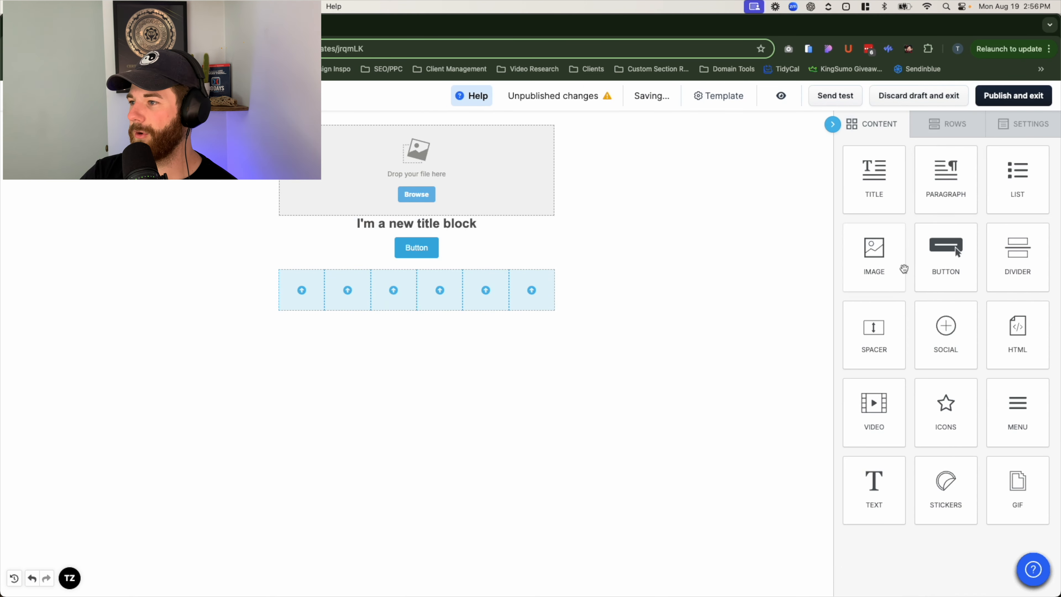
mouse_move(945, 412)
left_mouse_down()
mouse_move(225, 242)
mouse_move(300, 291)
left_mouse_up()
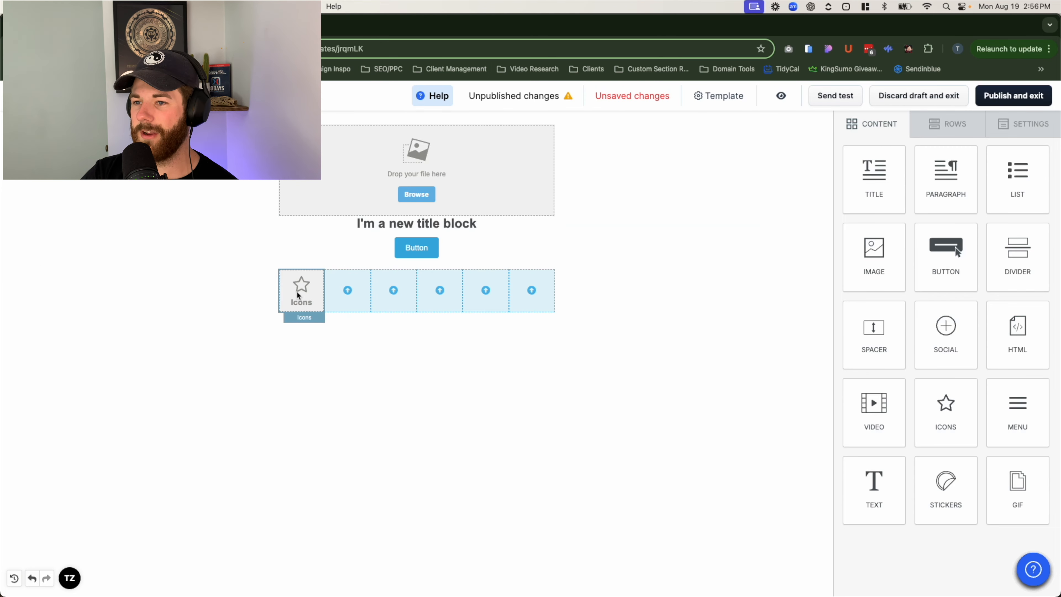